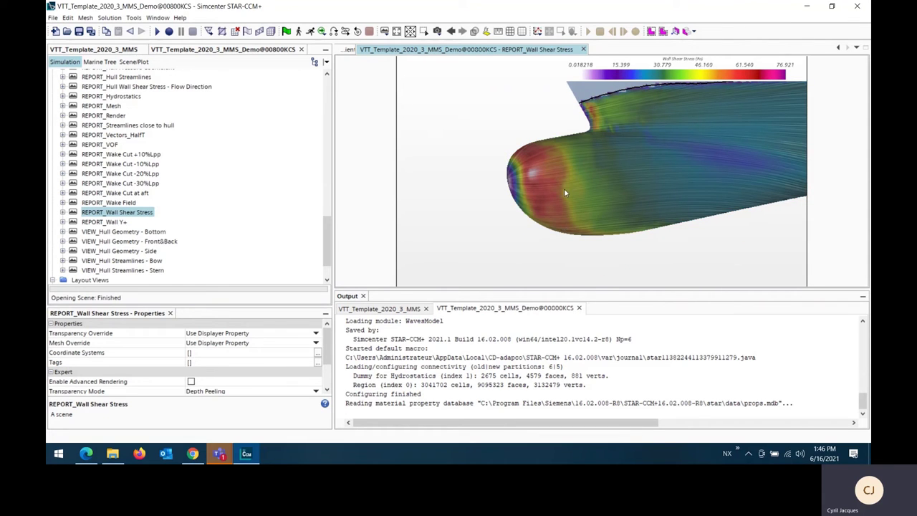
# Examine the hull bow in the REPORT_Wall Shear Stress scene and the hull surface in the REPORT_Wall Y+ scene.
pyautogui.moveTo(563, 234); pyautogui.dragTo(530, 190)
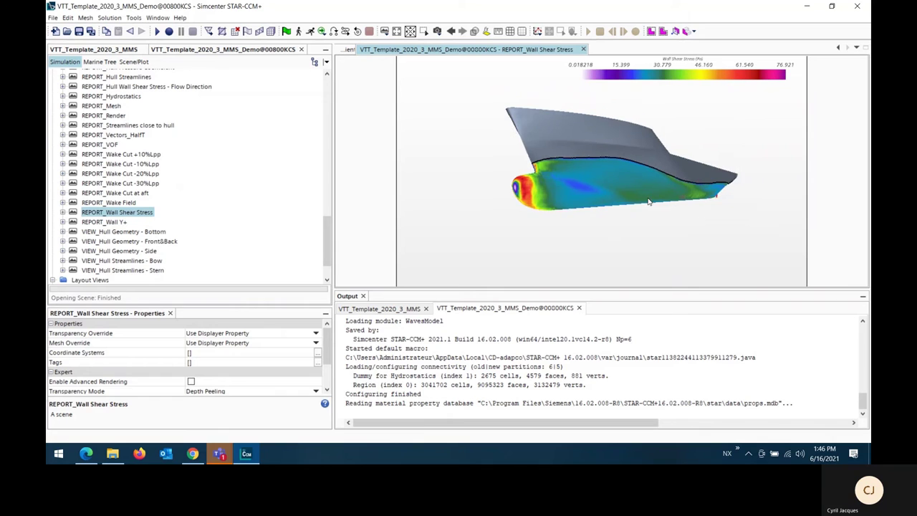
pyautogui.click(104, 222)
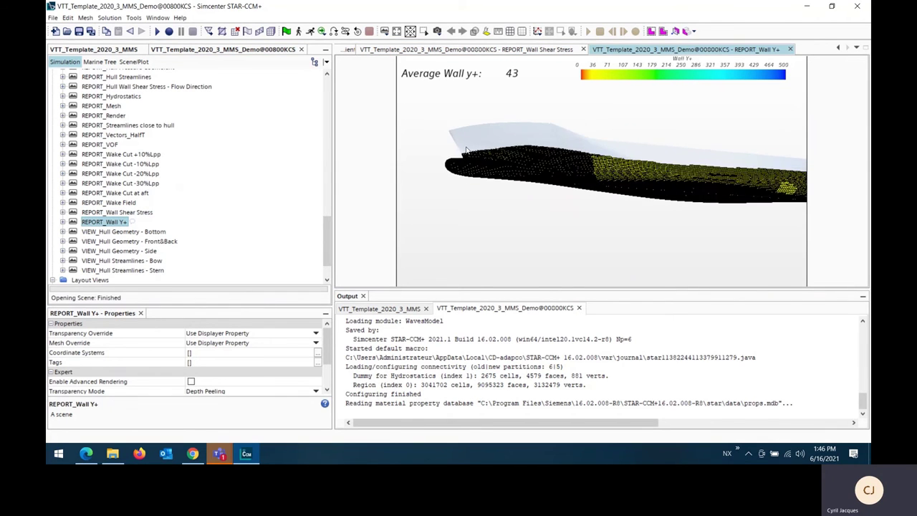
pyautogui.moveTo(464, 164); pyautogui.dragTo(556, 192)
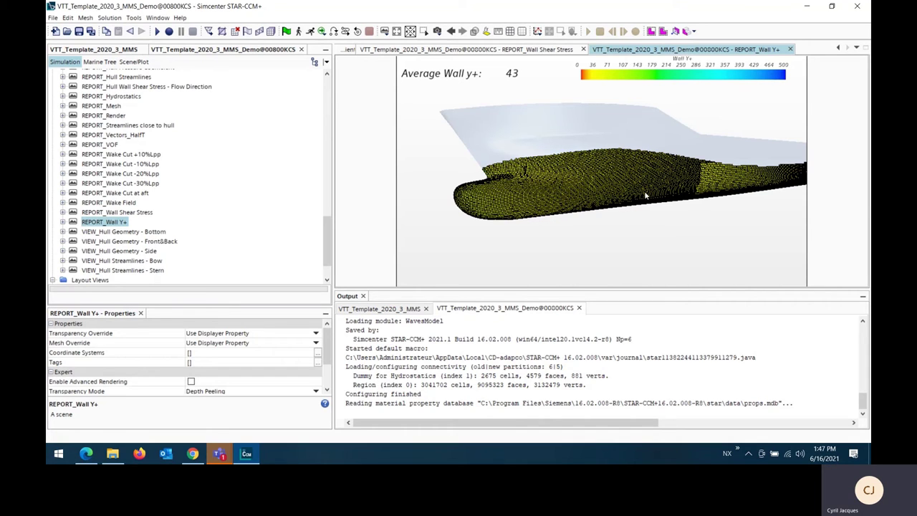
pyautogui.scroll(-3, 631, 193)
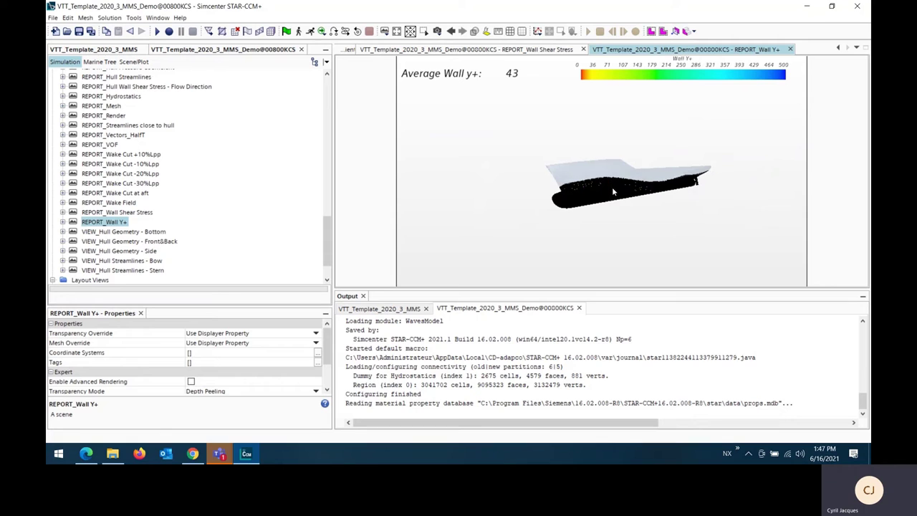
# Open the VIEW_Hull Streamlines - Bow scene and examine the hull from an angled bow view.
pyautogui.scroll(-1, 133, 244)
pyautogui.doubleClick(129, 232)
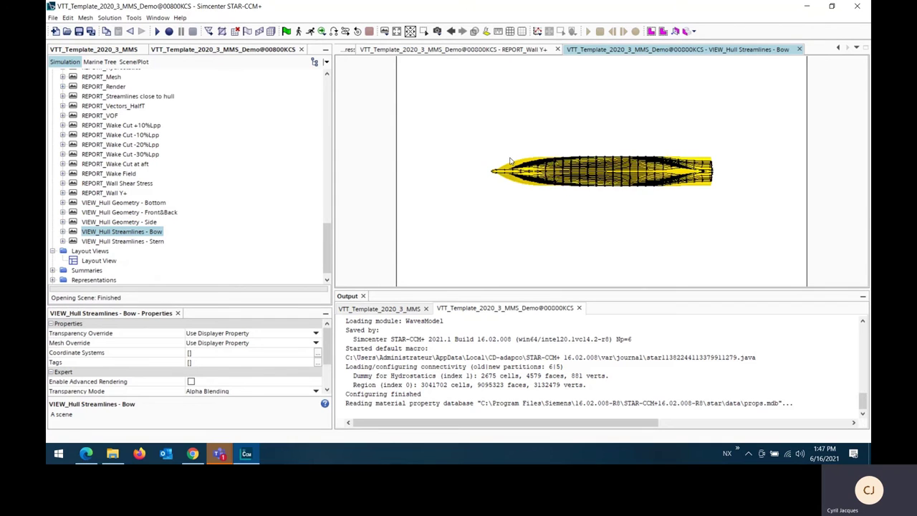
pyautogui.moveTo(575, 178); pyautogui.dragTo(643, 222)
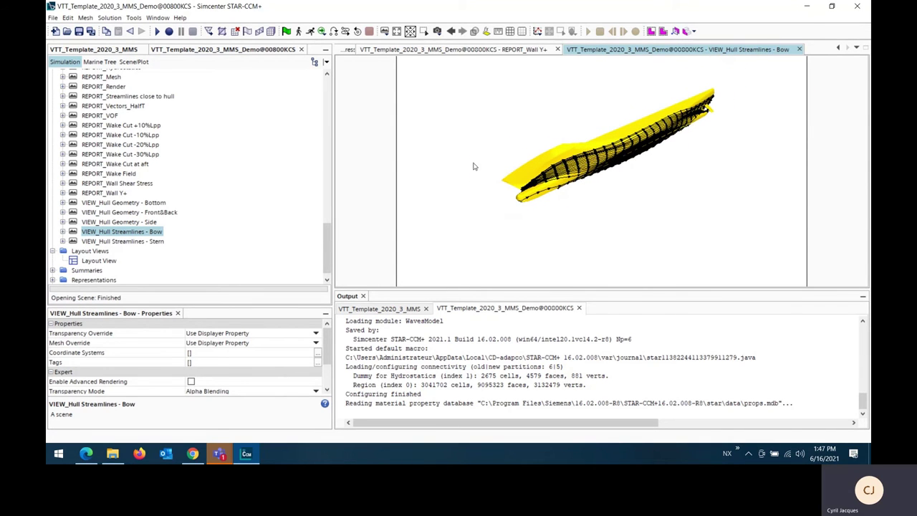
# Examine the wake cut report scenes at +10%Lpp, -10%Lpp and -20%Lpp.
pyautogui.scroll(2, 148, 188)
pyautogui.doubleClick(122, 184)
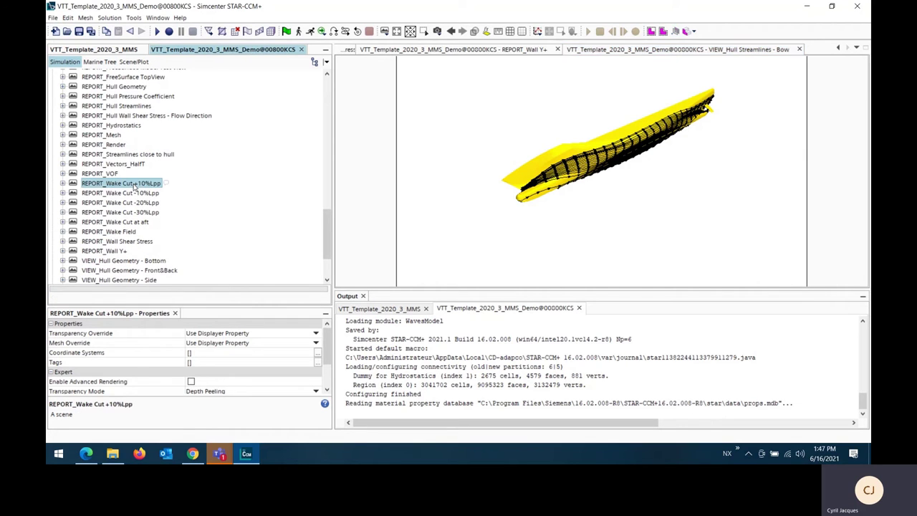
pyautogui.moveTo(686, 171); pyautogui.dragTo(551, 188)
pyautogui.moveTo(734, 196); pyautogui.dragTo(642, 146)
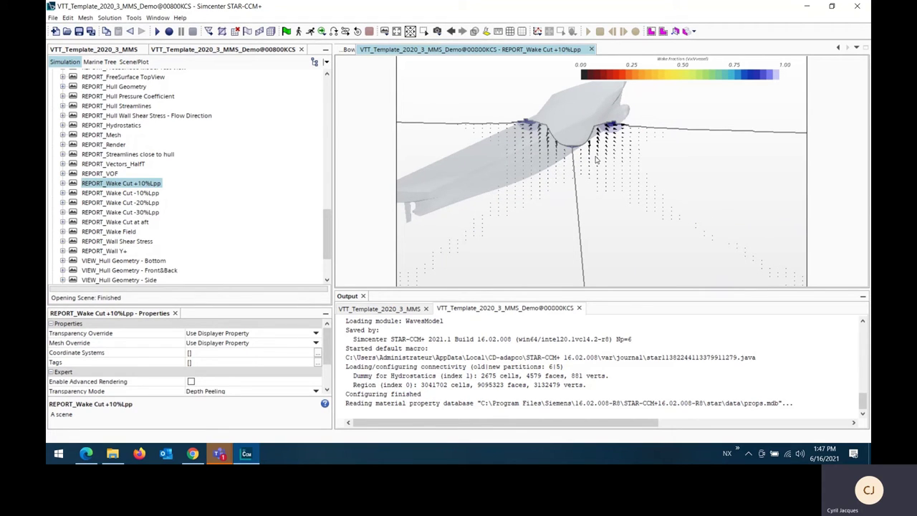
pyautogui.doubleClick(129, 194)
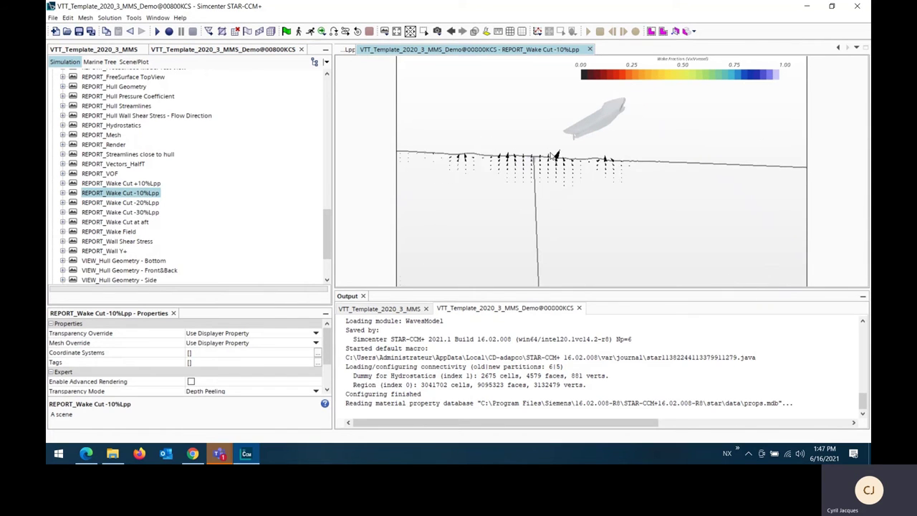
pyautogui.doubleClick(127, 203)
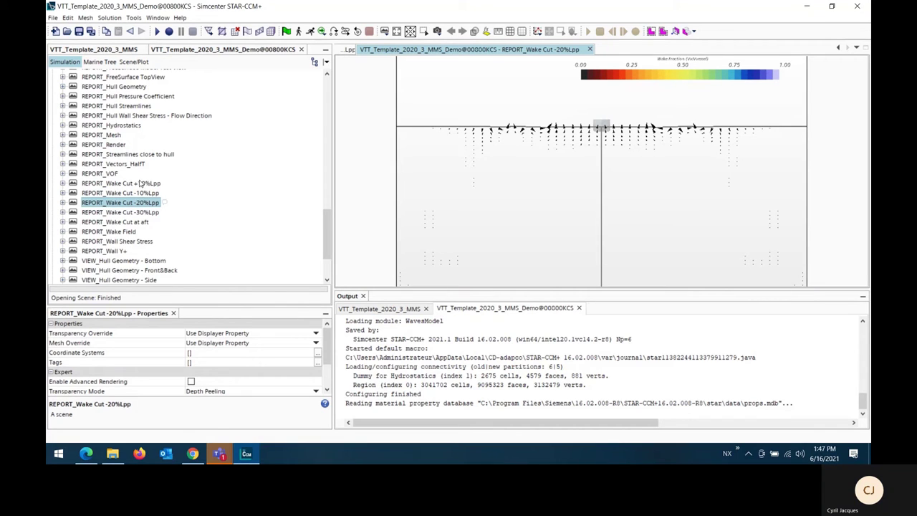
# Delete the Layout View object from the Layout Views folder of the simulation.
pyautogui.scroll(-2, 123, 194)
pyautogui.click(119, 183)
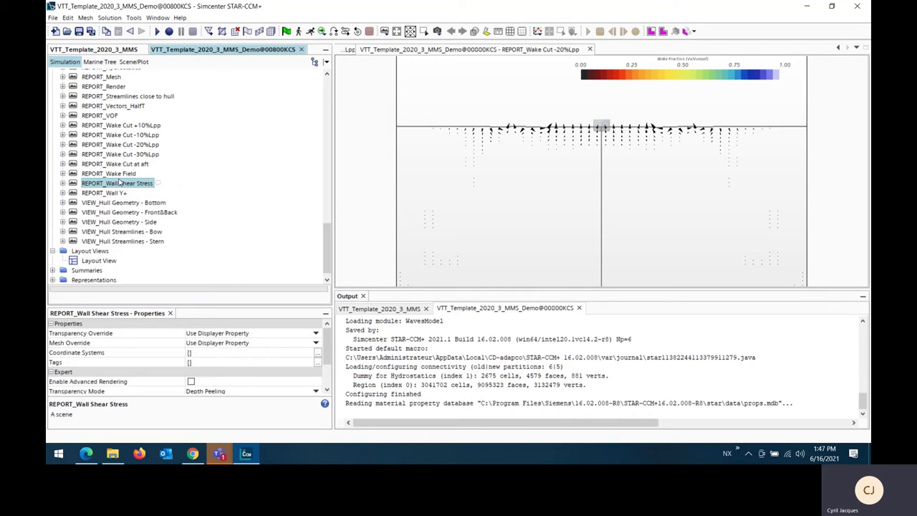
pyautogui.click(101, 264)
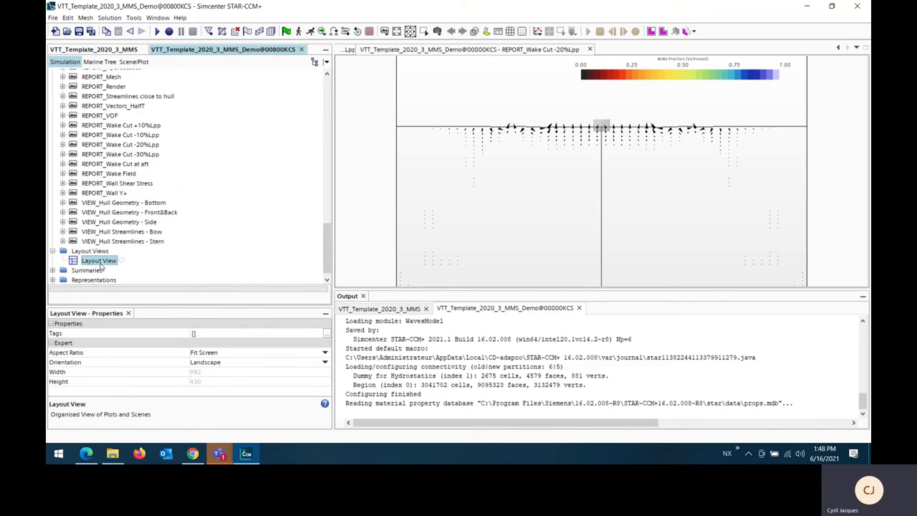
pyautogui.press('Delete')
pyautogui.press('Return')
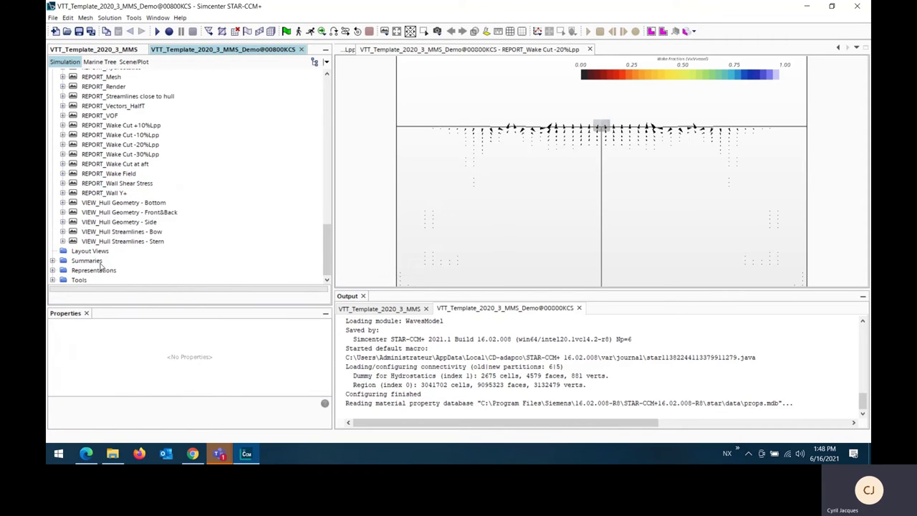
pyautogui.click(125, 205)
pyautogui.scroll(1, 125, 206)
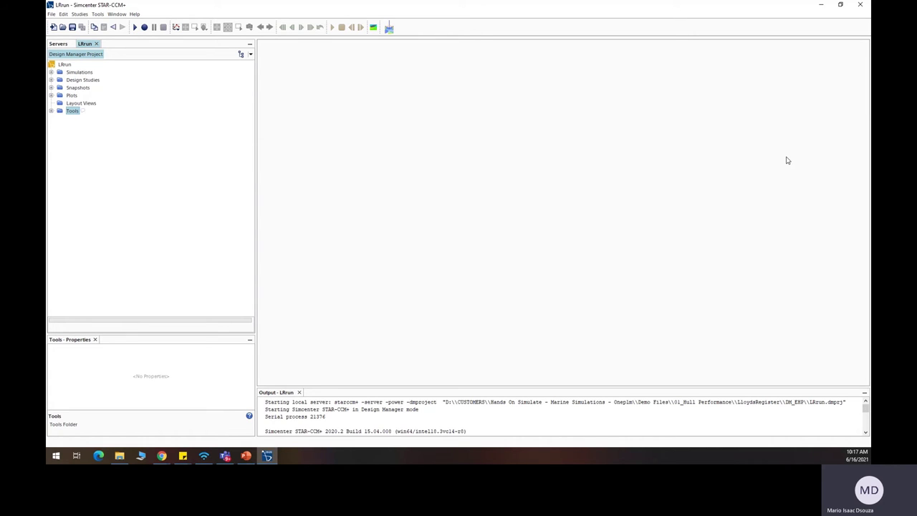
# Inspect the VesselVelocity simulation parameter of LRworkshop.sim in the LRrun Design Manager project.
pyautogui.click(51, 73)
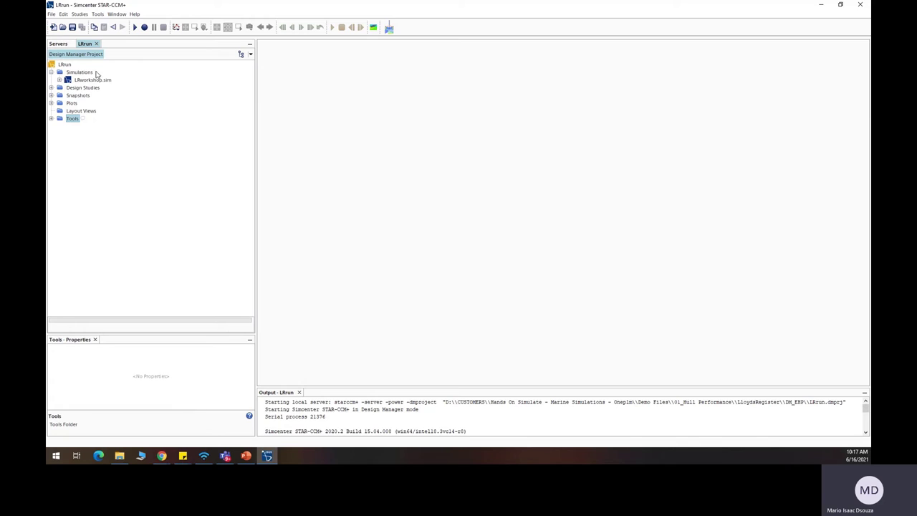
pyautogui.click(60, 80)
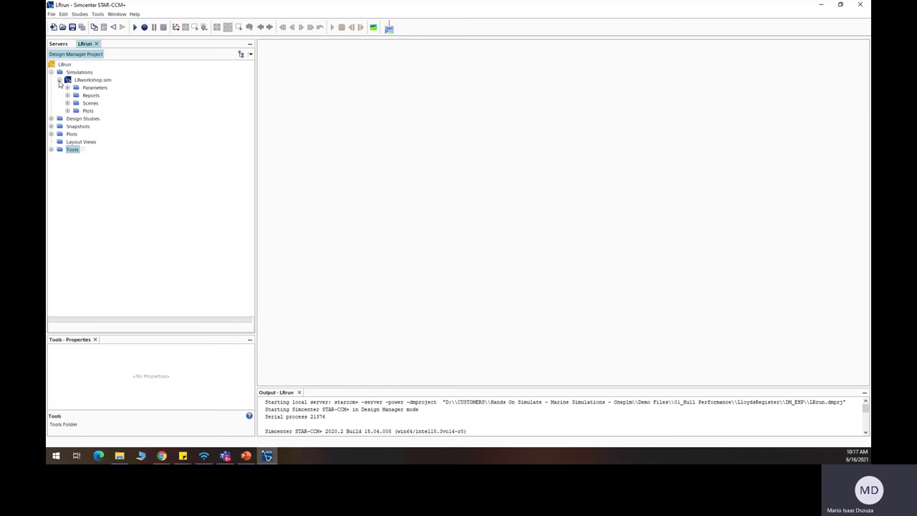
pyautogui.click(67, 87)
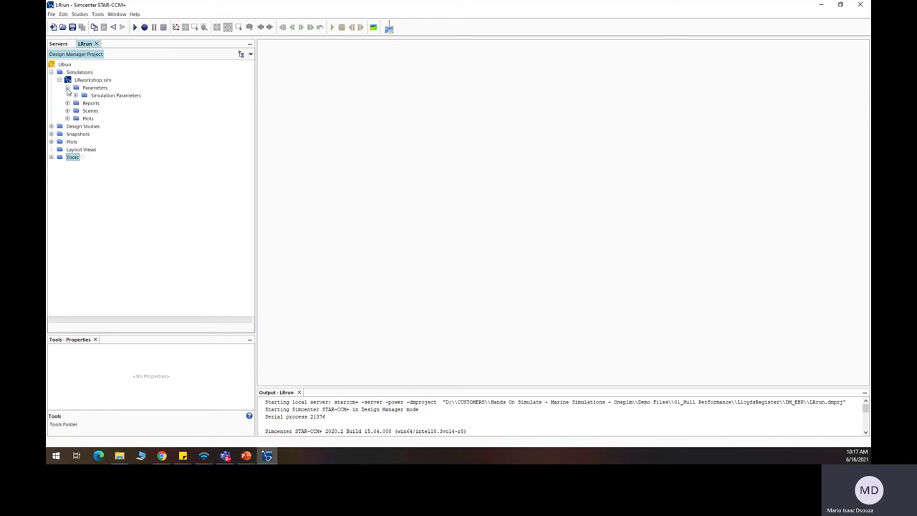
pyautogui.click(75, 95)
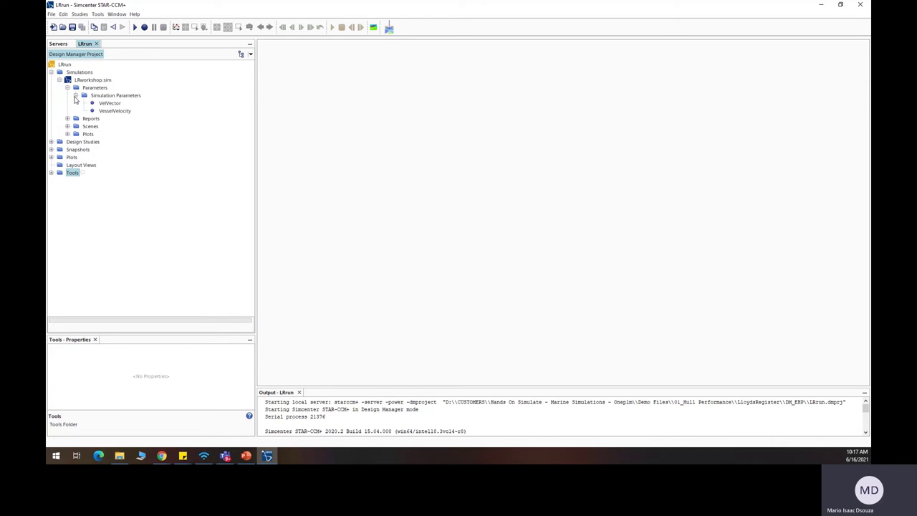
pyautogui.click(111, 111)
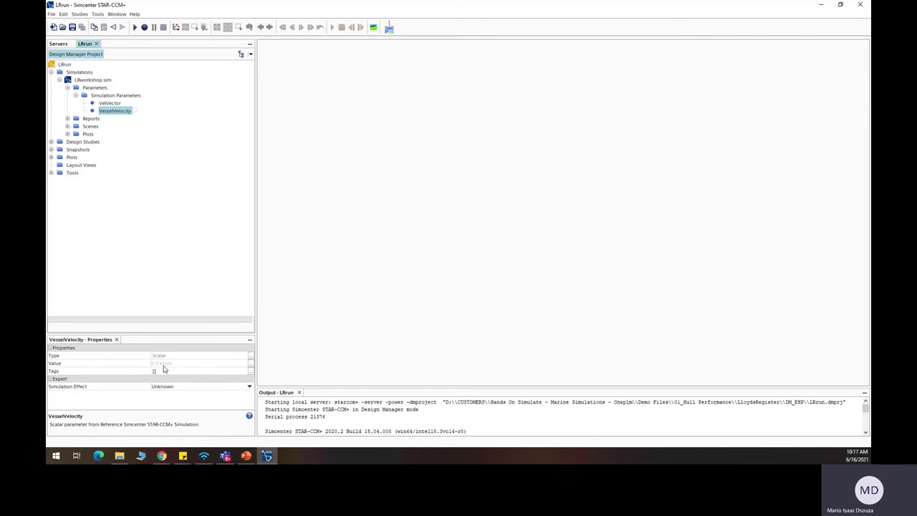
# Review the reports, scenes and plots that LRworkshop.sim provides to the Design Manager project.
pyautogui.doubleClick(74, 88)
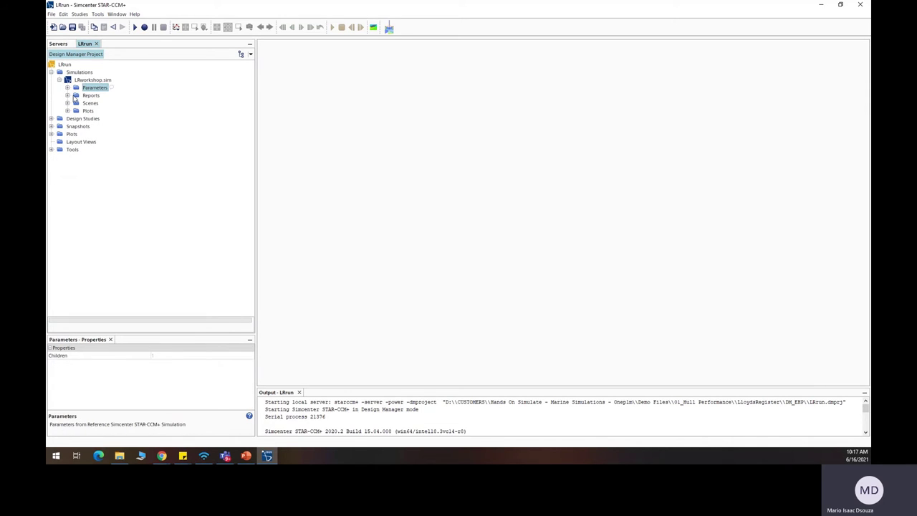
pyautogui.click(68, 95)
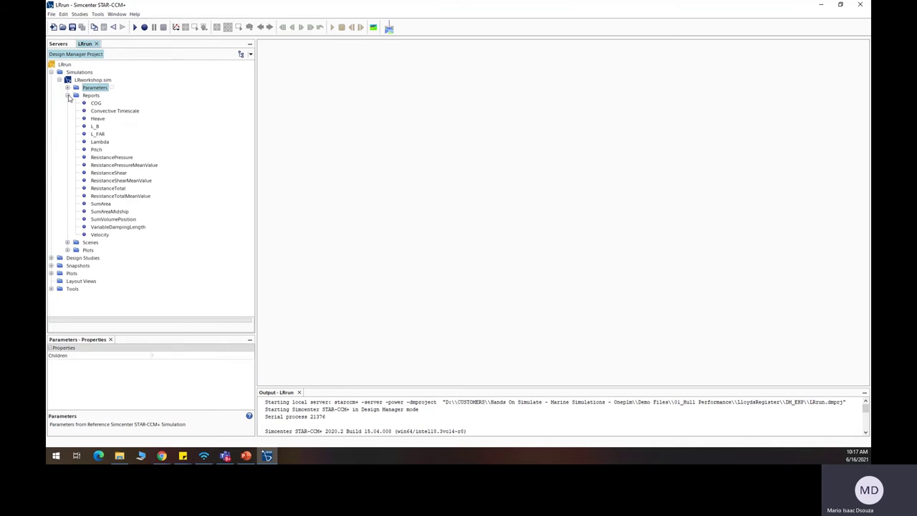
pyautogui.click(67, 95)
pyautogui.click(67, 103)
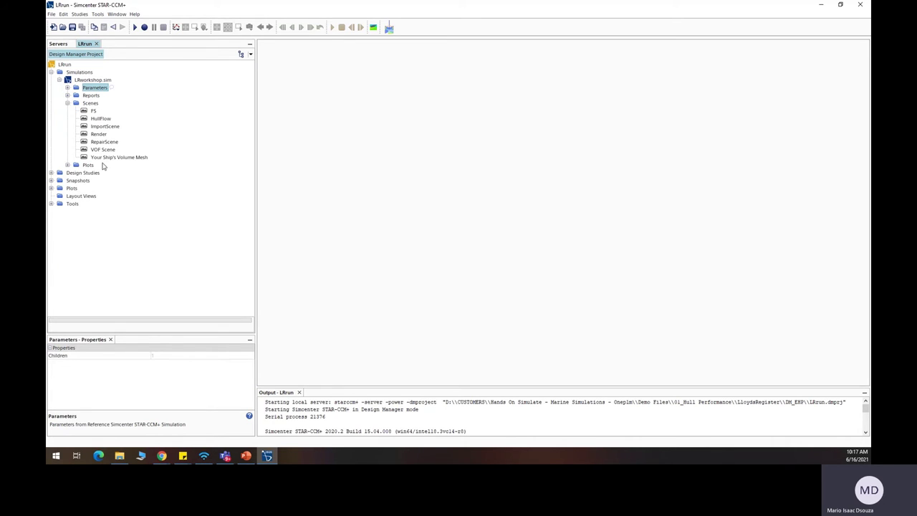
pyautogui.click(67, 104)
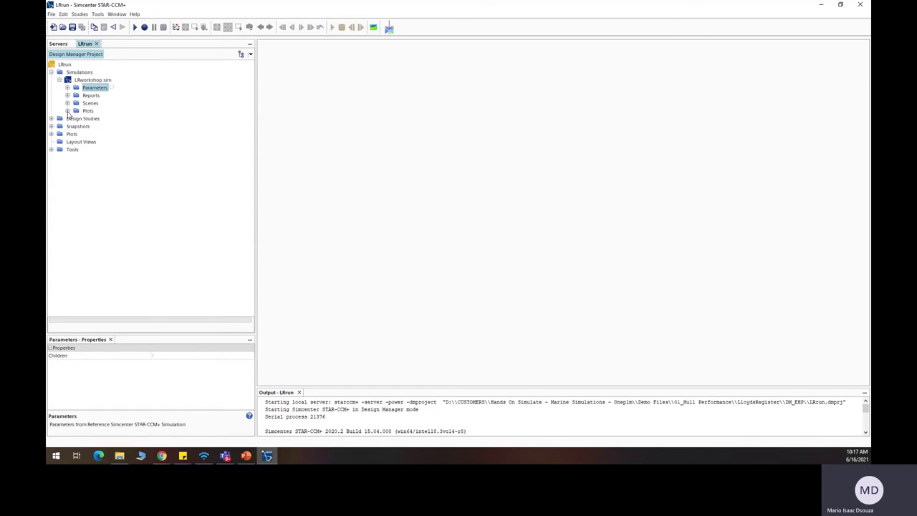
pyautogui.click(67, 111)
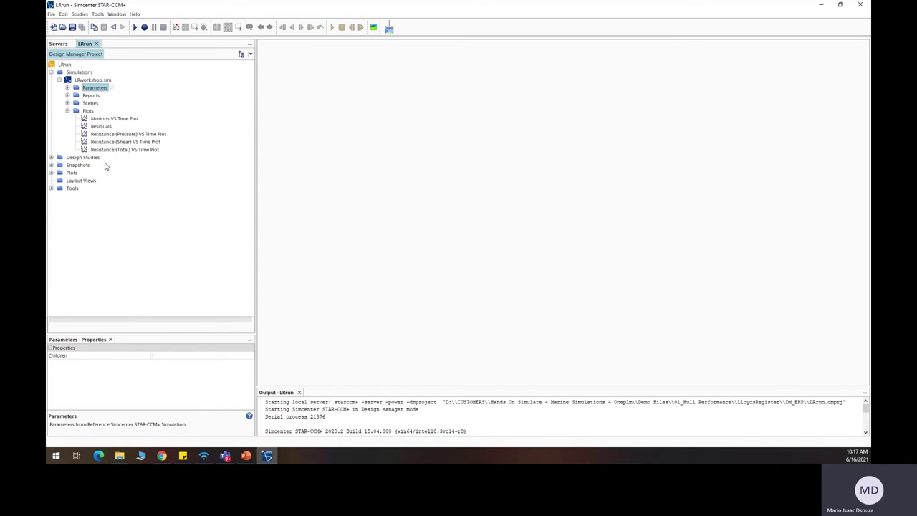
pyautogui.click(67, 111)
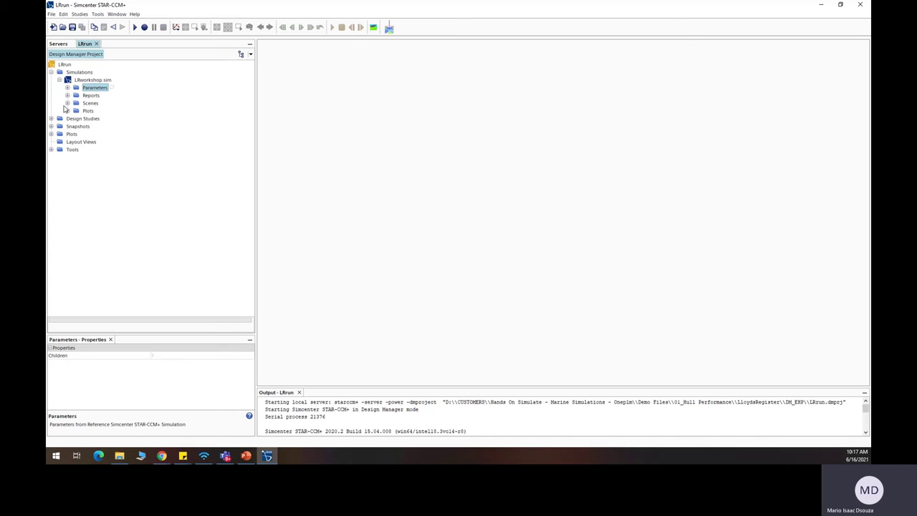
# Inspect the properties of the Design Study and the available study types, keeping Sweep.
pyautogui.click(51, 72)
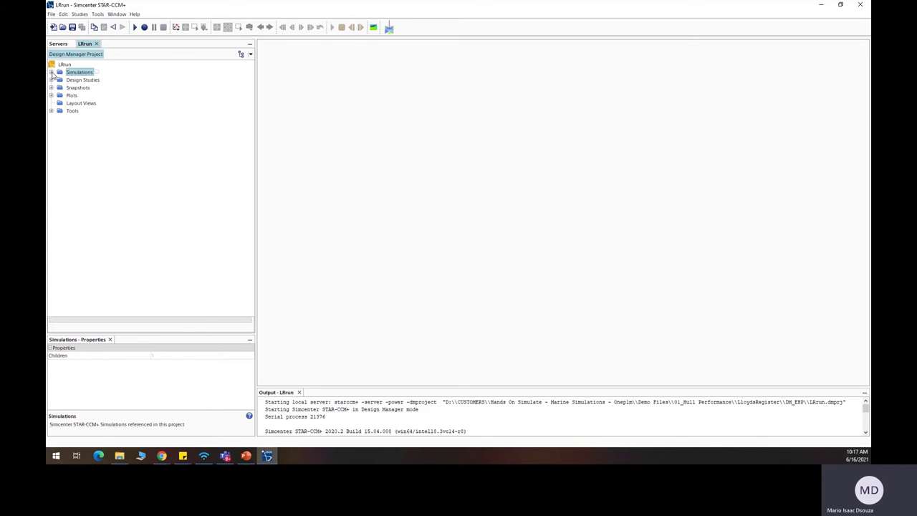
pyautogui.click(51, 80)
pyautogui.click(79, 80)
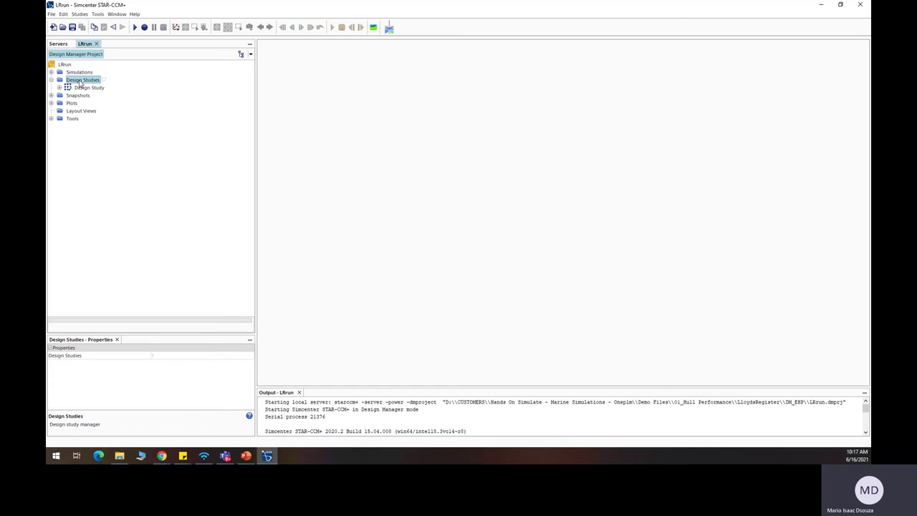
pyautogui.click(87, 88)
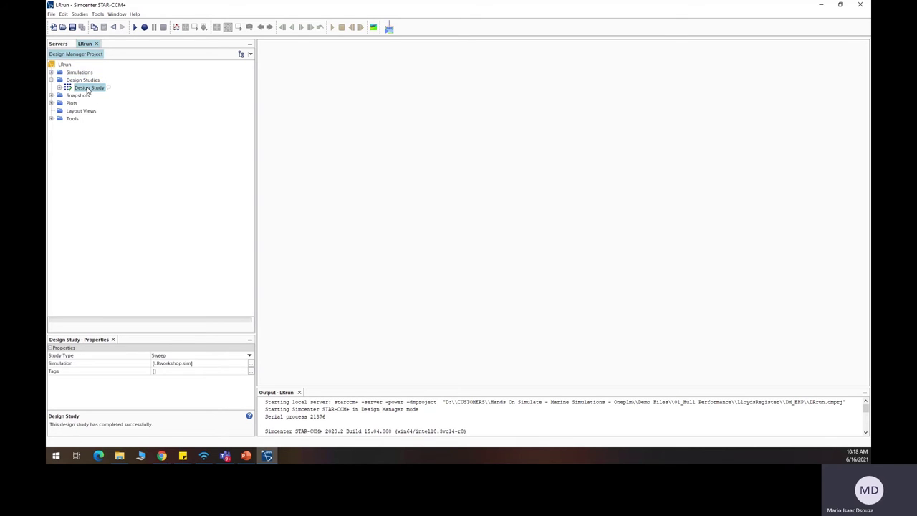
pyautogui.click(227, 355)
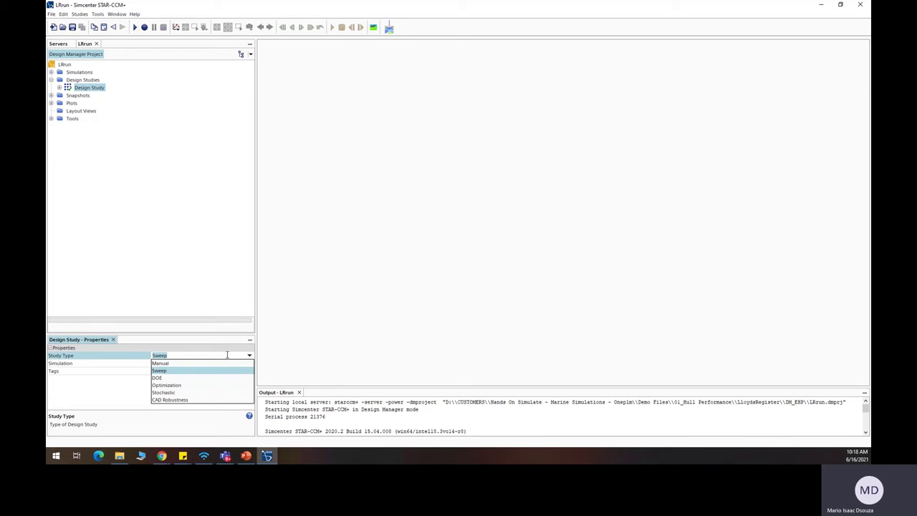
pyautogui.click(226, 274)
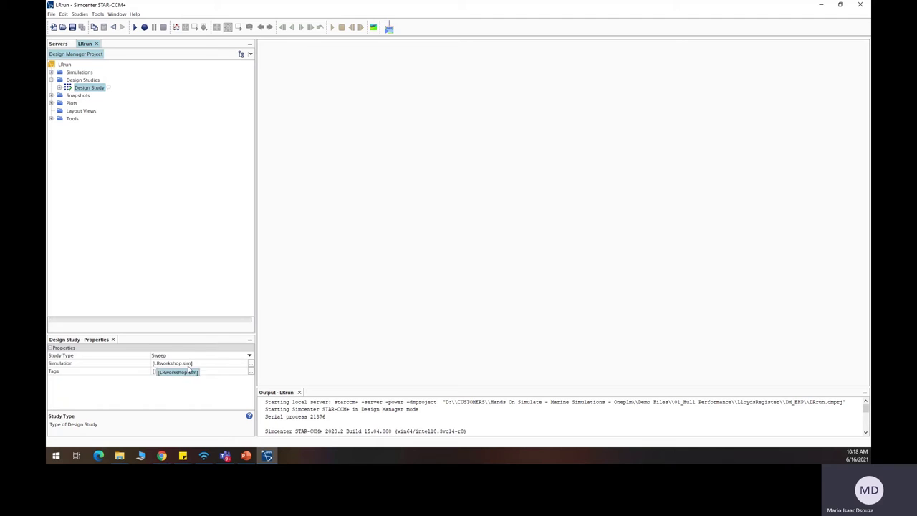
# Review the vessel velocities in the Design Study's sweep table, then close the table.
pyautogui.click(59, 88)
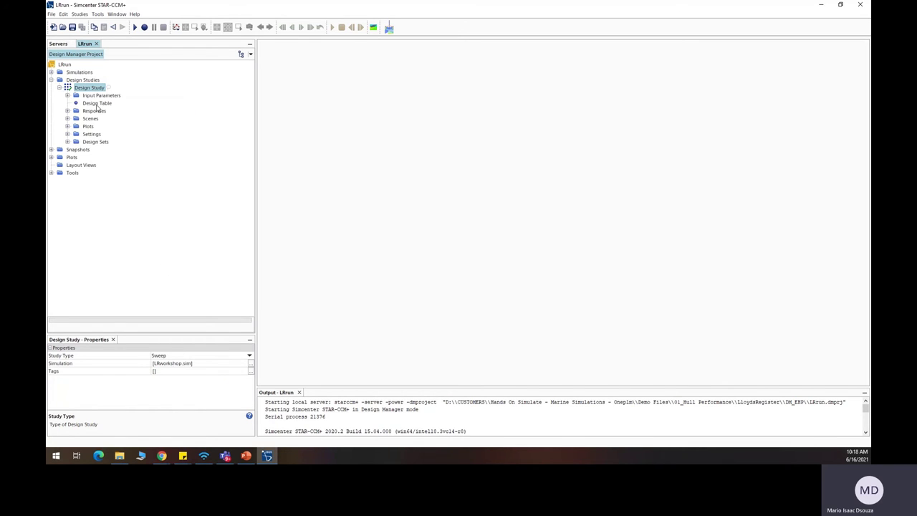
pyautogui.click(98, 106)
pyautogui.rightClick(105, 107)
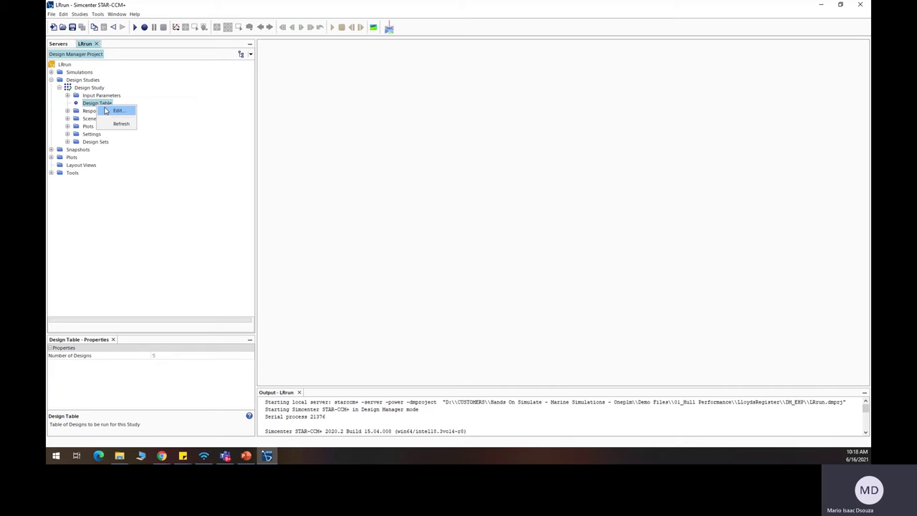
pyautogui.click(107, 111)
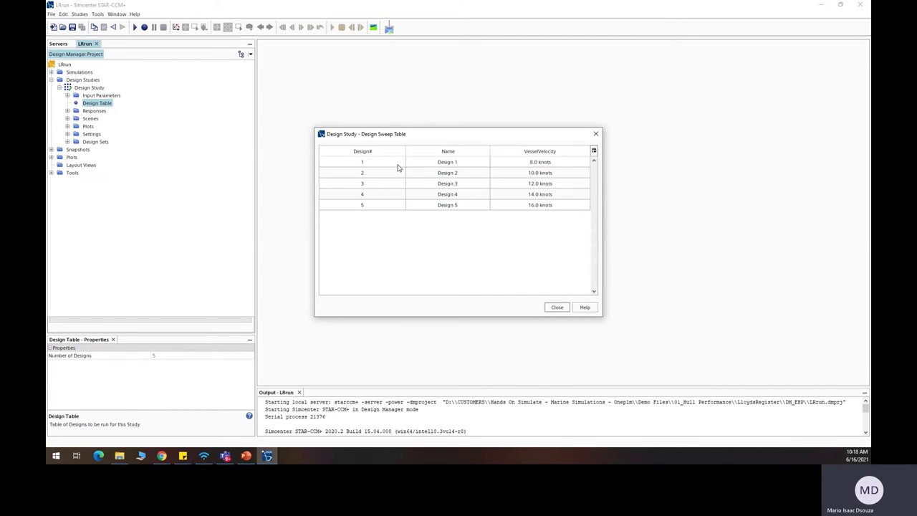
pyautogui.click(371, 163)
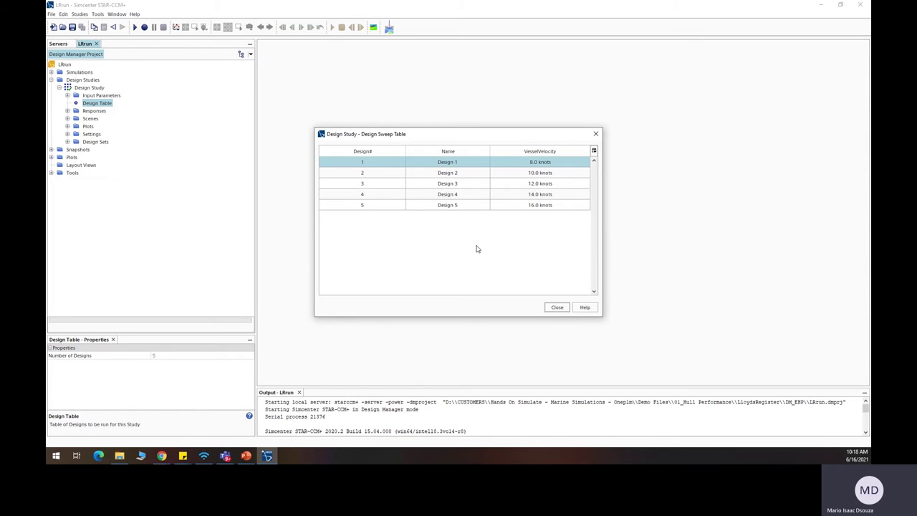
pyautogui.click(556, 307)
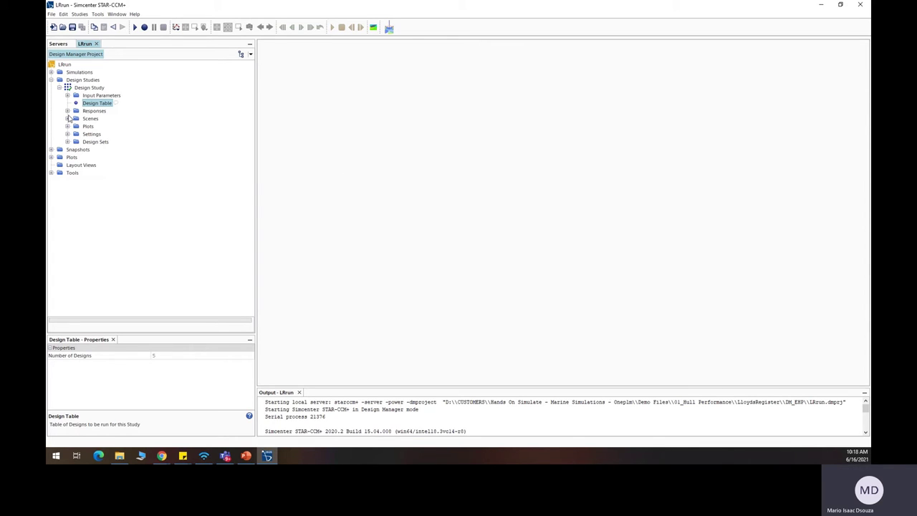
# Open Layout 1 from the project's stored layouts to show the output table, resistance and motion curves and FS scene together.
pyautogui.click(50, 80)
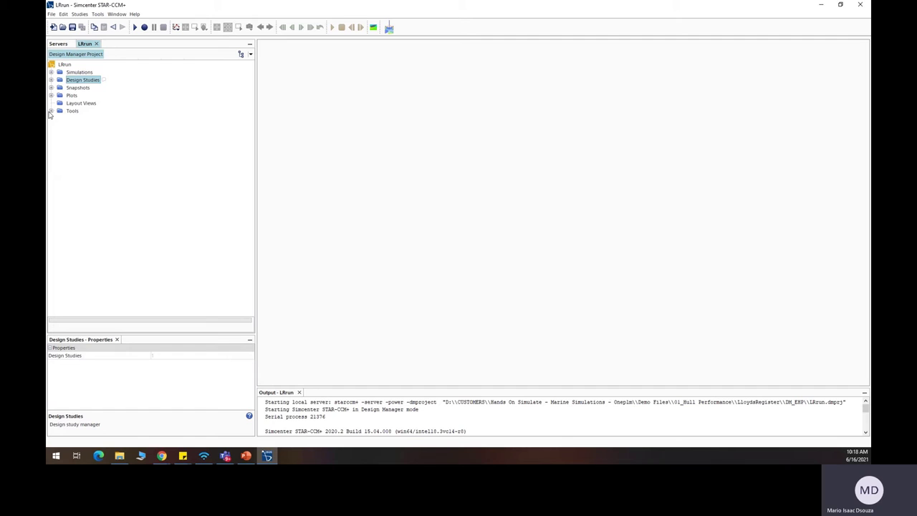
pyautogui.click(51, 111)
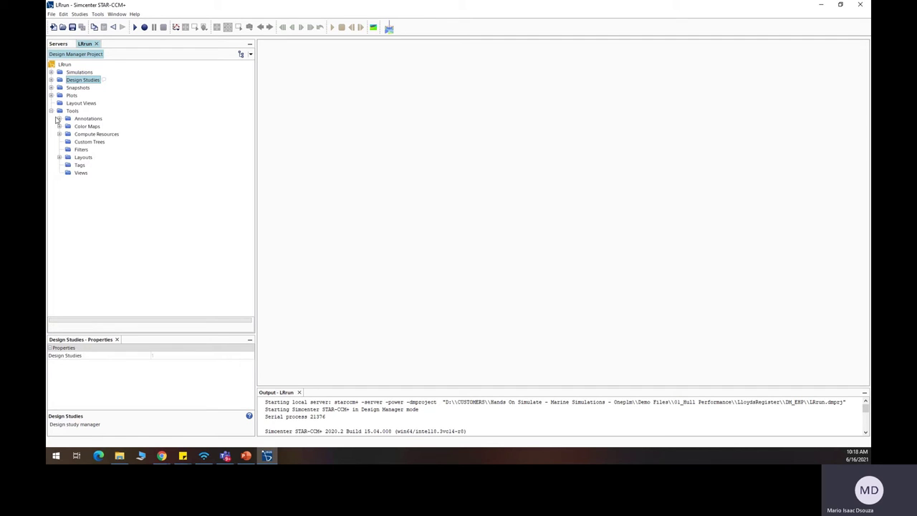
pyautogui.click(59, 158)
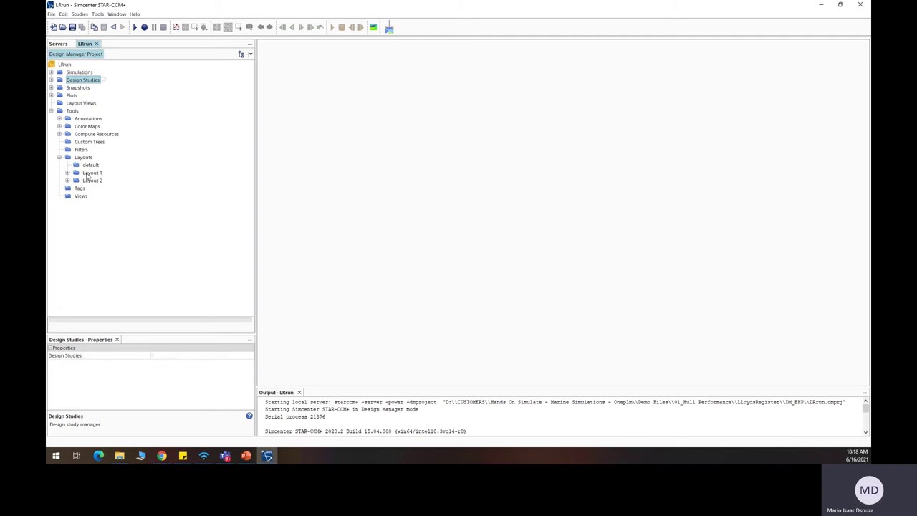
pyautogui.click(88, 175)
pyautogui.doubleClick(87, 176)
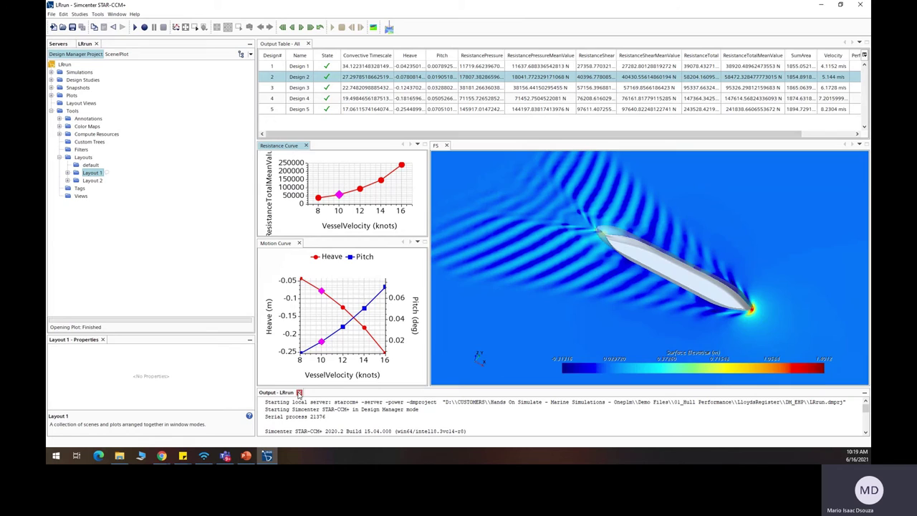
# Compare the wave pattern and curve positions of Design 1 and Design 5 by selecting each in the output table.
pyautogui.click(265, 66)
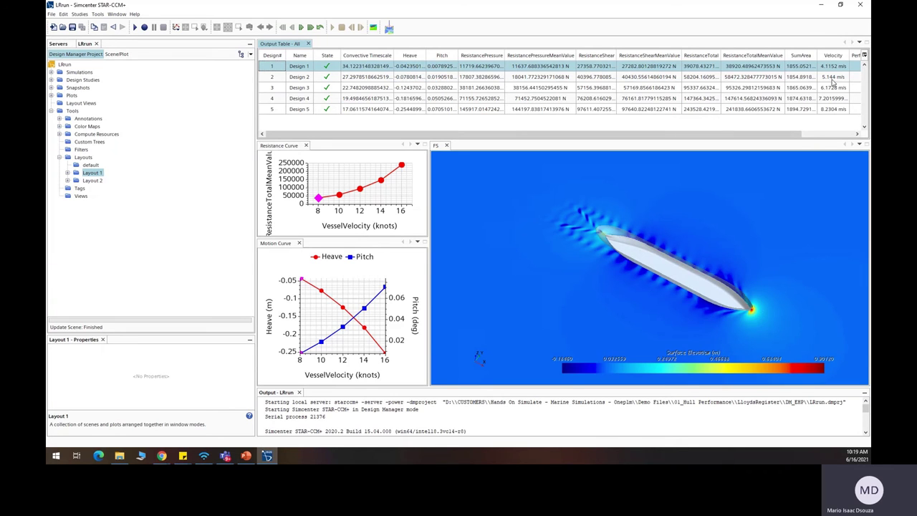
pyautogui.click(833, 108)
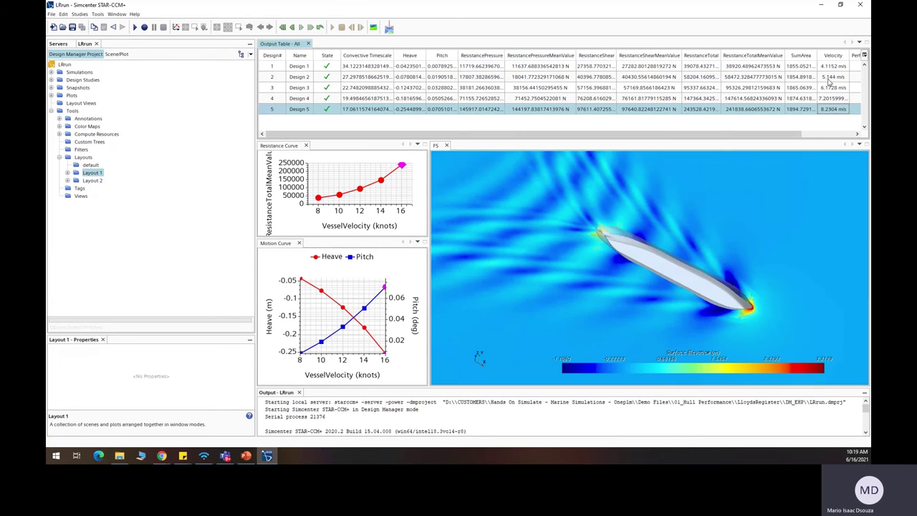
pyautogui.click(829, 71)
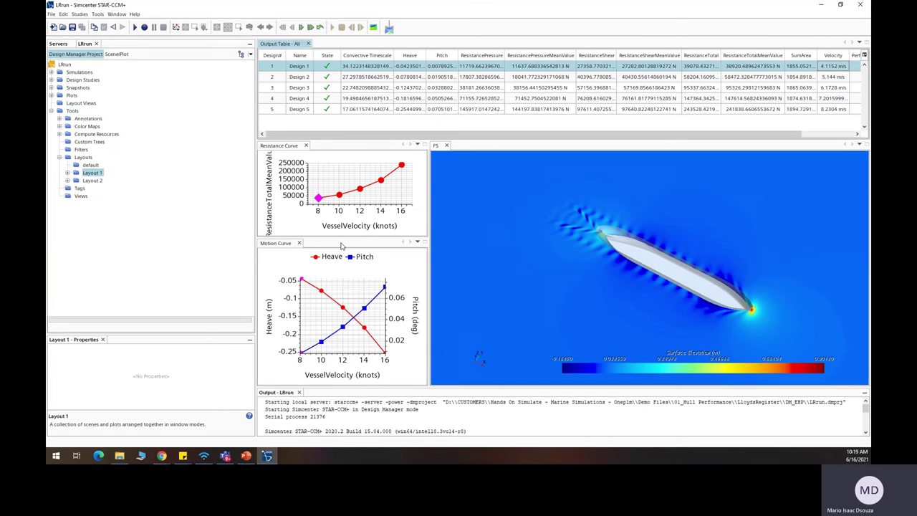
# Enlarge the plot and scene area, and step through the 10, 12, 14 and 16 knot points of the resistance curve.
pyautogui.moveTo(367, 387); pyautogui.dragTo(369, 418)
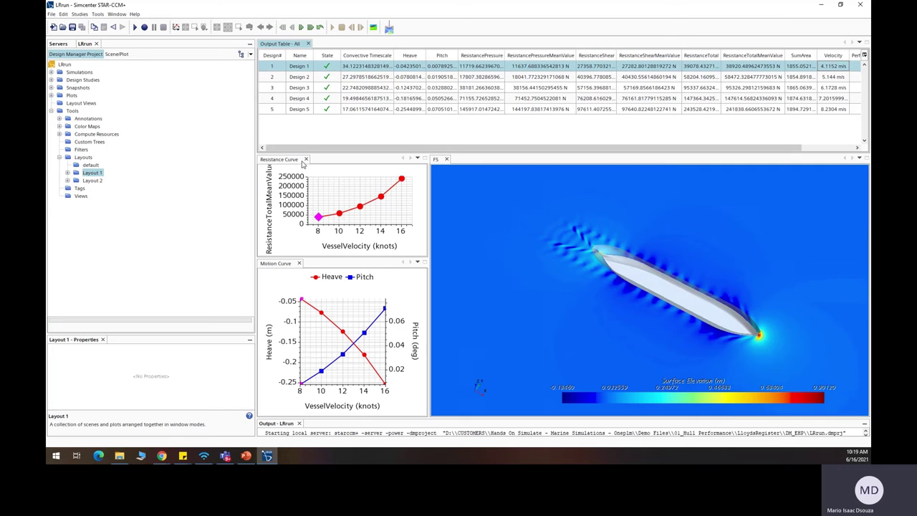
pyautogui.moveTo(326, 153); pyautogui.dragTo(331, 124)
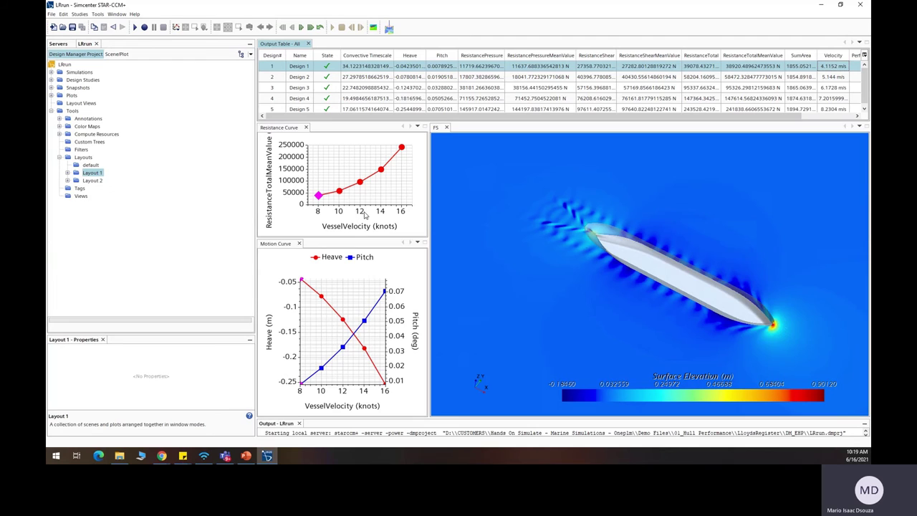
pyautogui.moveTo(340, 192)
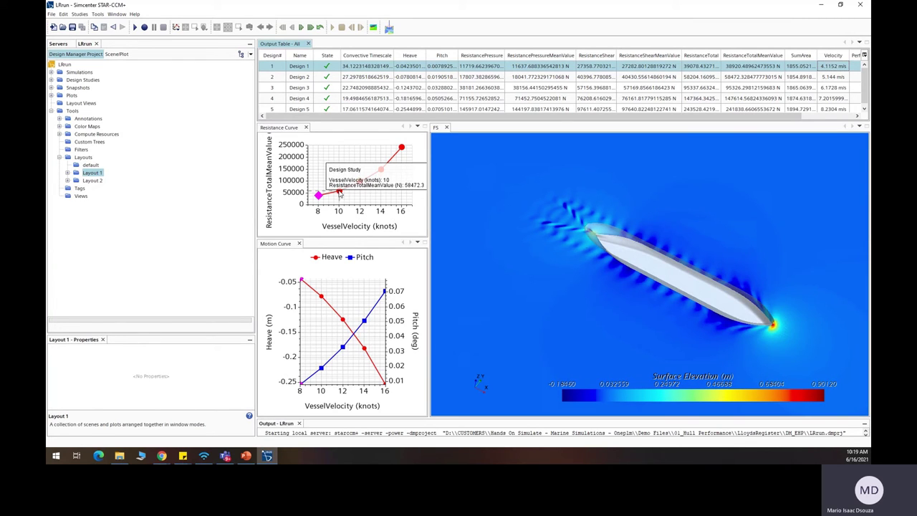
pyautogui.click(339, 192)
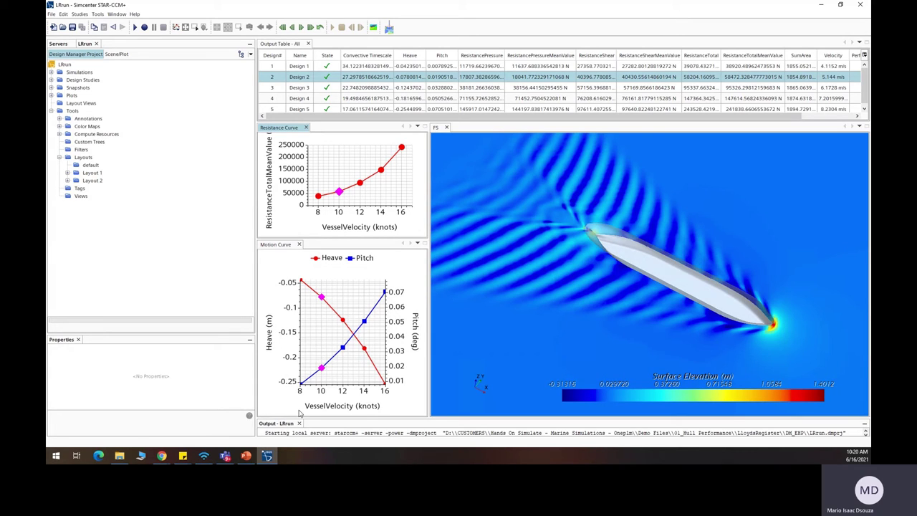
pyautogui.click(361, 184)
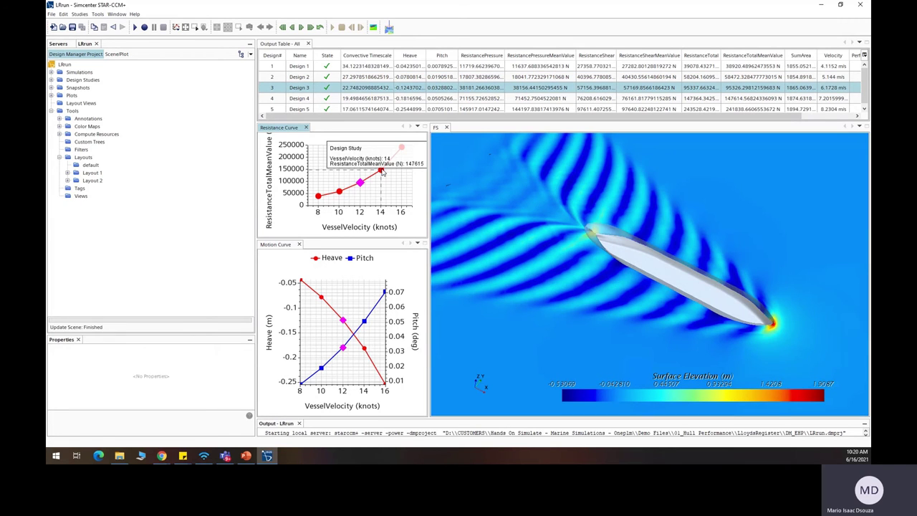
pyautogui.click(381, 171)
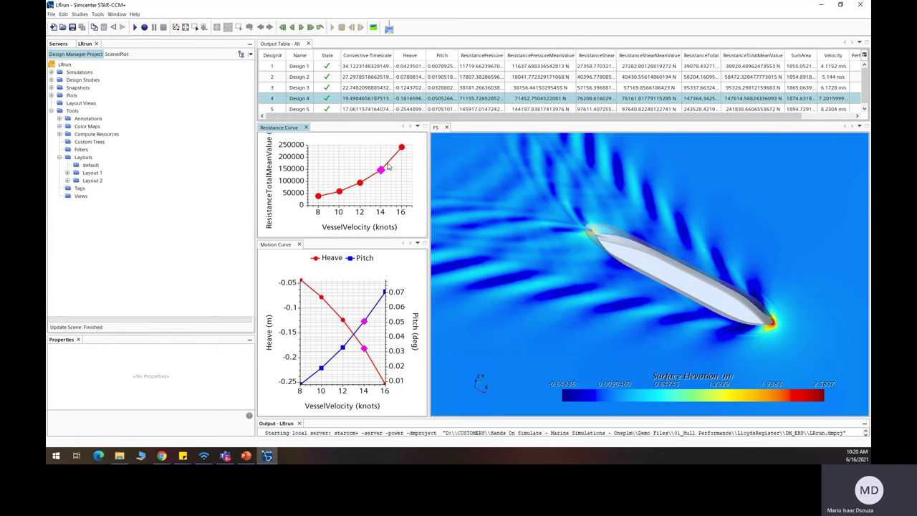
pyautogui.click(402, 148)
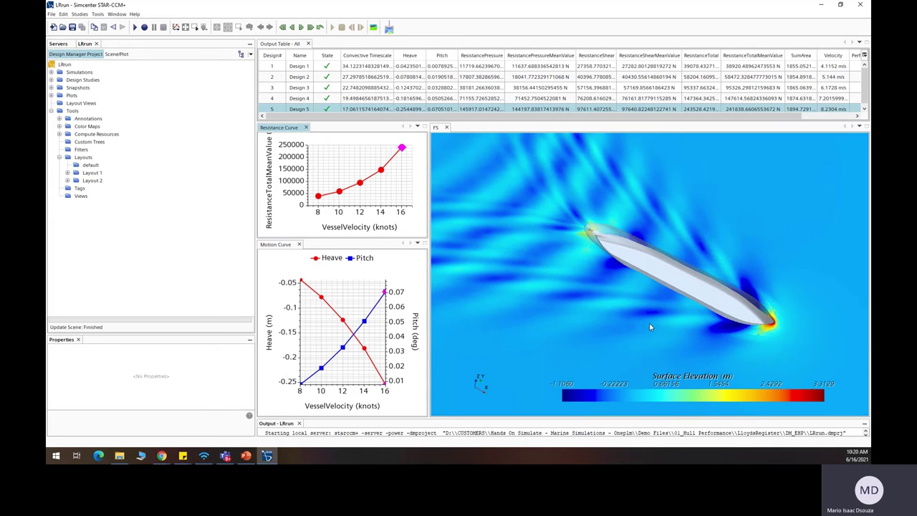
# Examine the hull and bow wave of the 16-knot design from a low side angle in the FS scene.
pyautogui.moveTo(661, 326); pyautogui.dragTo(649, 295)
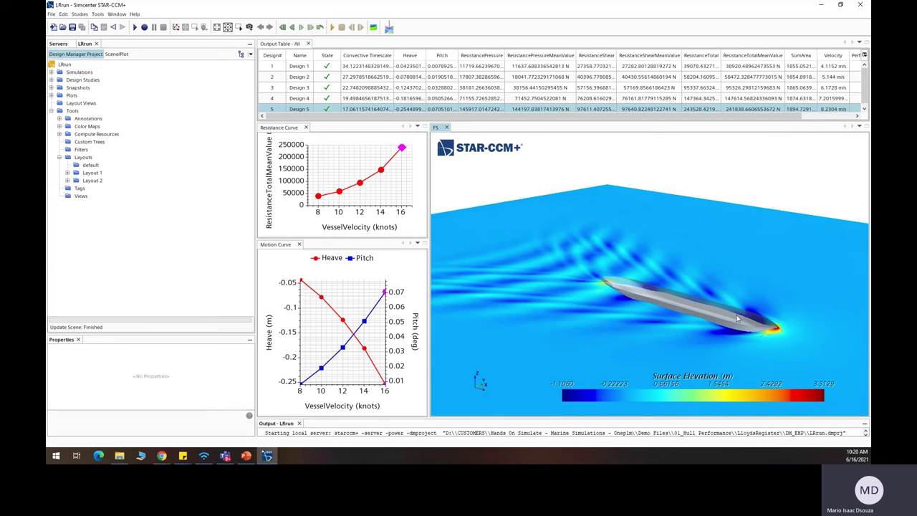
pyautogui.scroll(5, 745, 322)
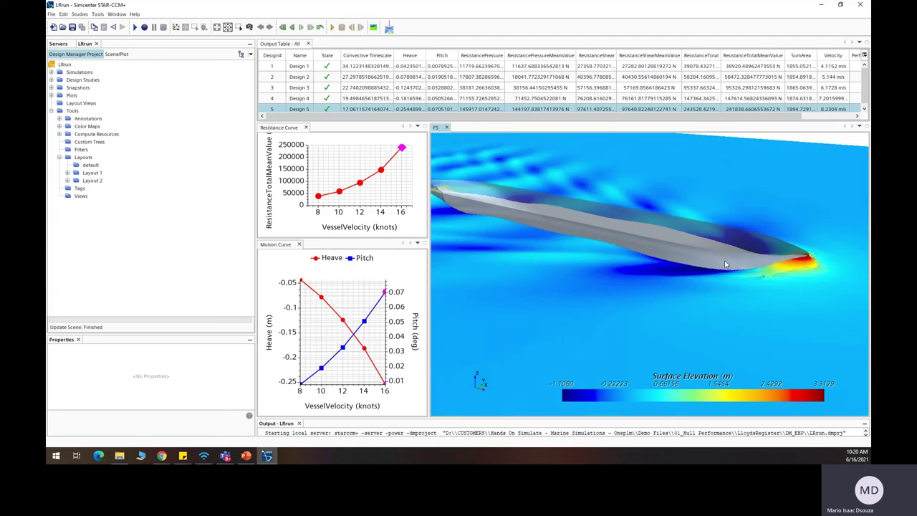
pyautogui.scroll(-5, 724, 260)
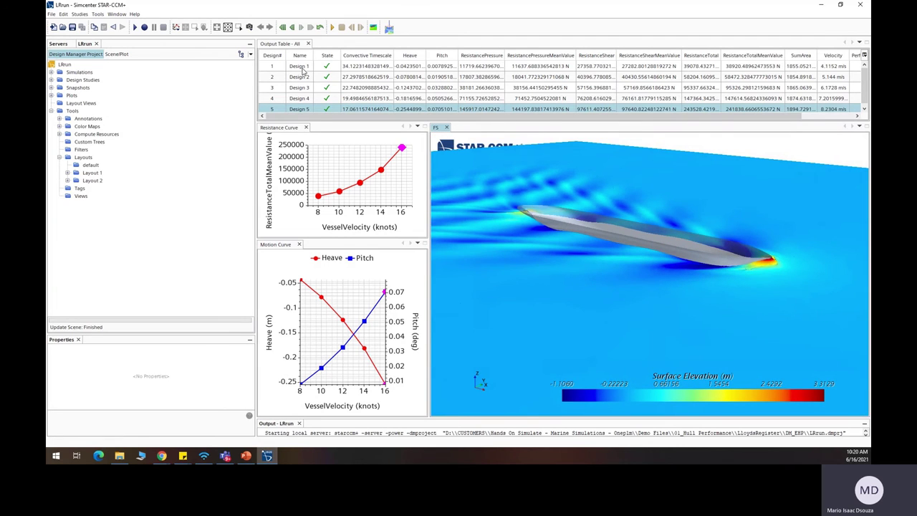
# Show Design 1, Design 2 and Design 3 in turn in the FS scene, and inspect Design 3's bow wave up close.
pyautogui.click(302, 66)
pyautogui.click(304, 77)
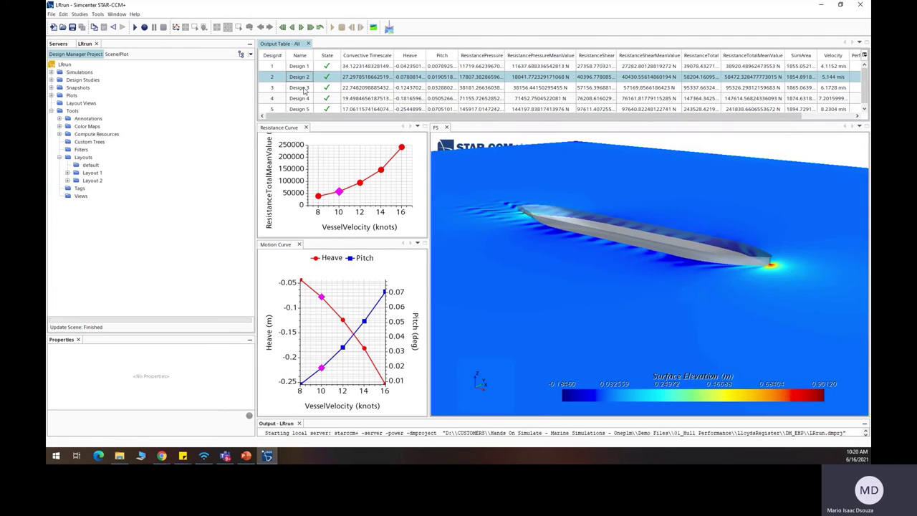
pyautogui.click(304, 87)
pyautogui.scroll(5, 755, 266)
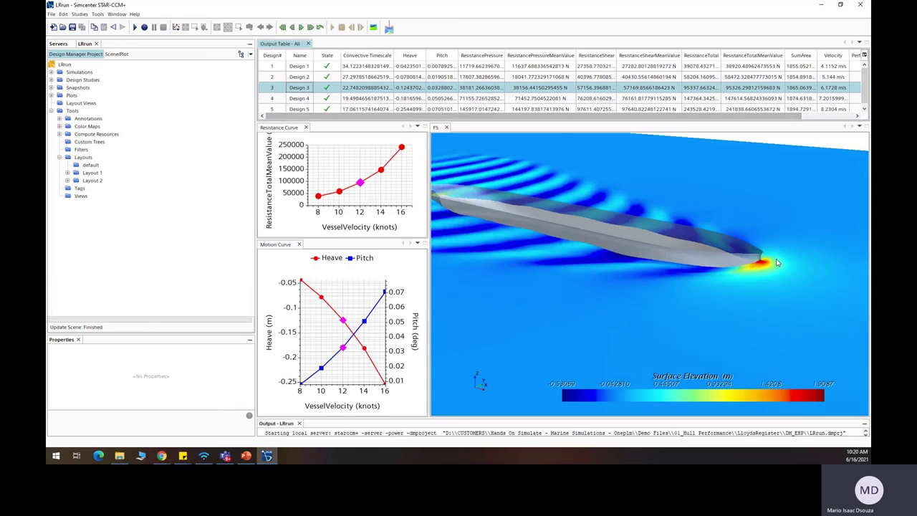
pyautogui.scroll(-6, 741, 266)
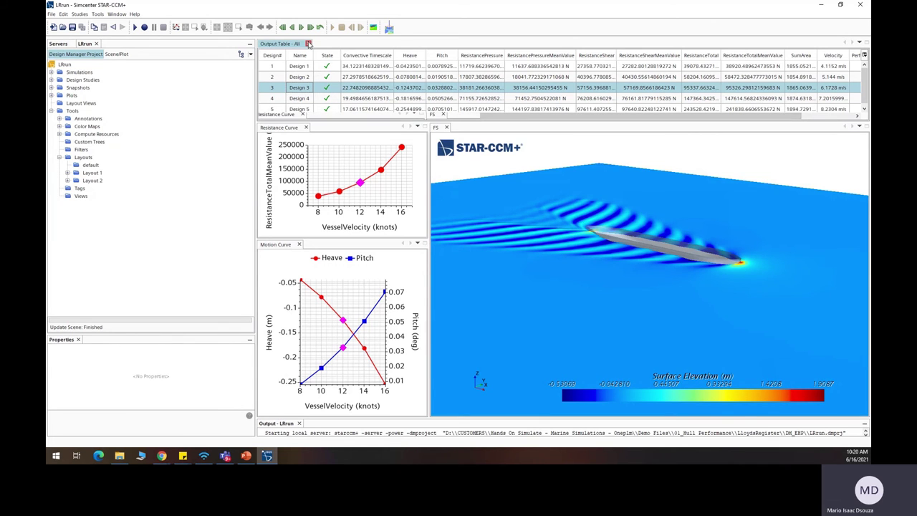
# Close all the Layout 1 views and open Layout 2 with the VOF scenes and resistance curve.
pyautogui.click(308, 44)
pyautogui.click(305, 44)
pyautogui.click(299, 44)
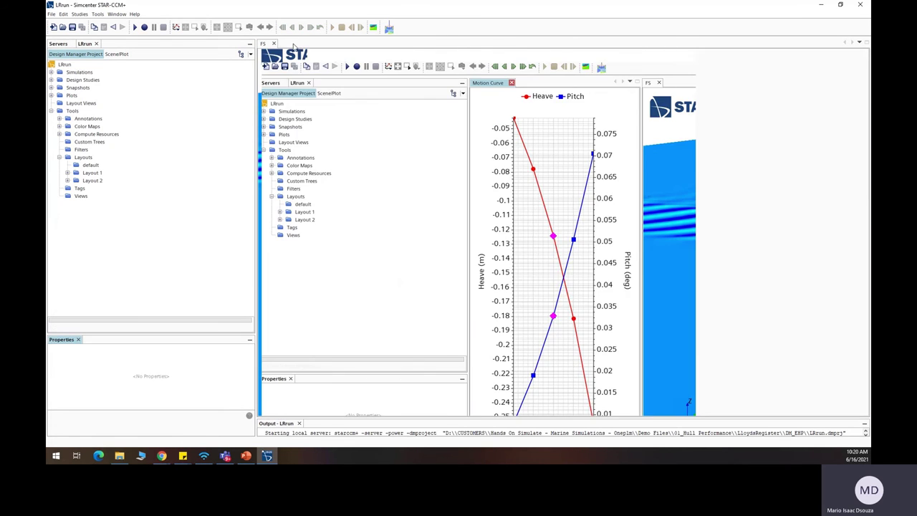
pyautogui.click(274, 44)
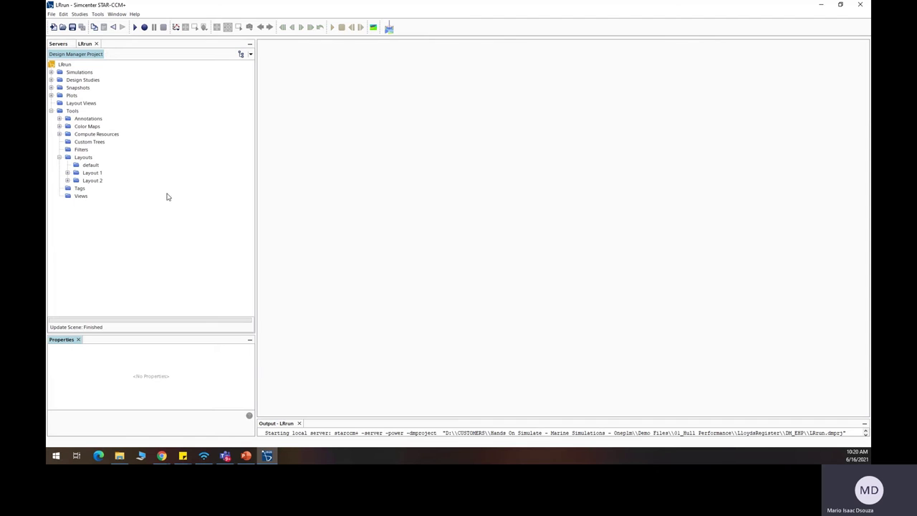
pyautogui.doubleClick(91, 181)
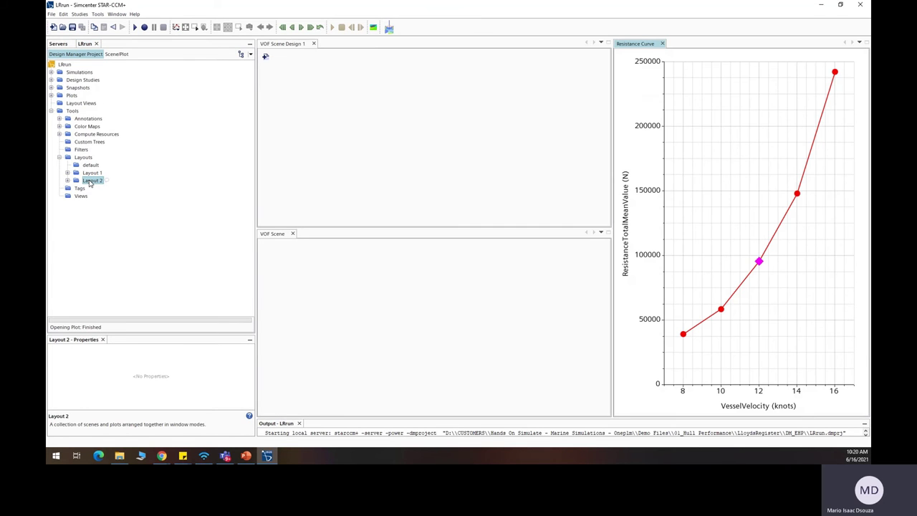